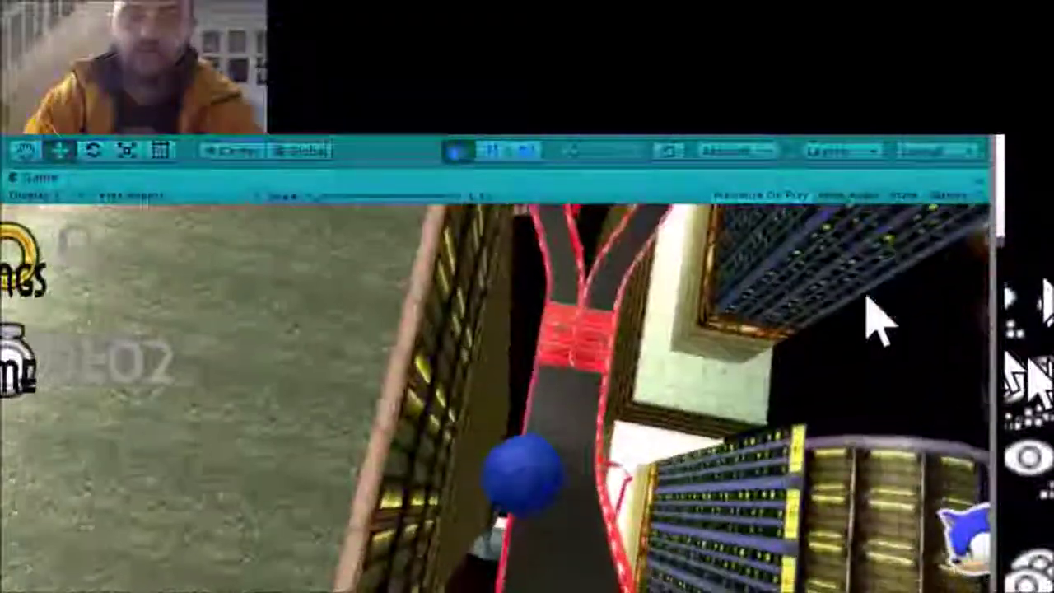
Step: Exit play mode and inspect the group of cube colliders along the sloping track's red barrier
click(459, 152)
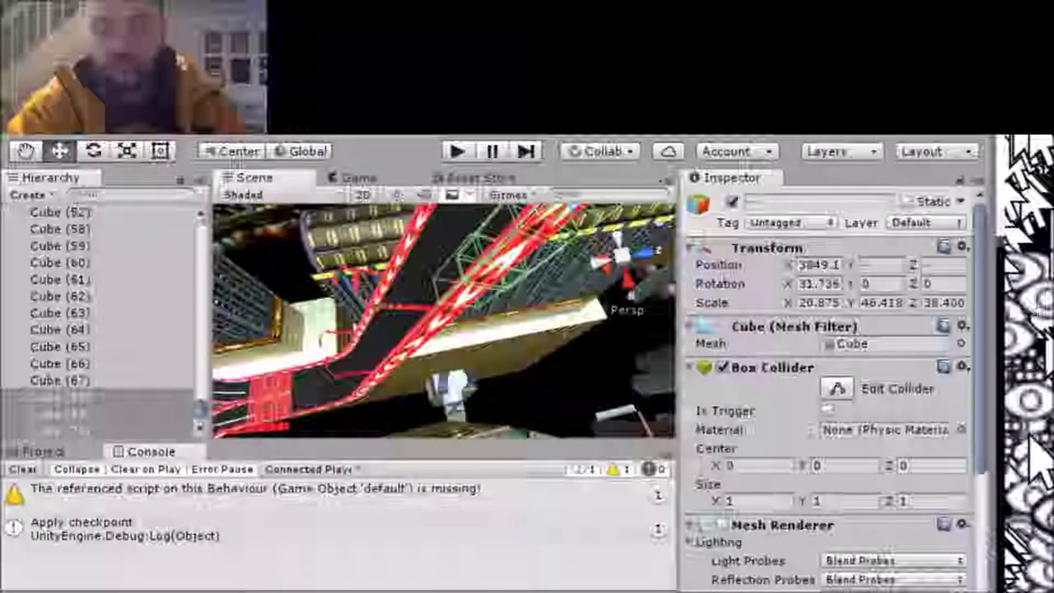
right_drag(552, 329, 568, 186)
alt+drag(568, 186, 579, 241)
right_drag(579, 241, 580, 259)
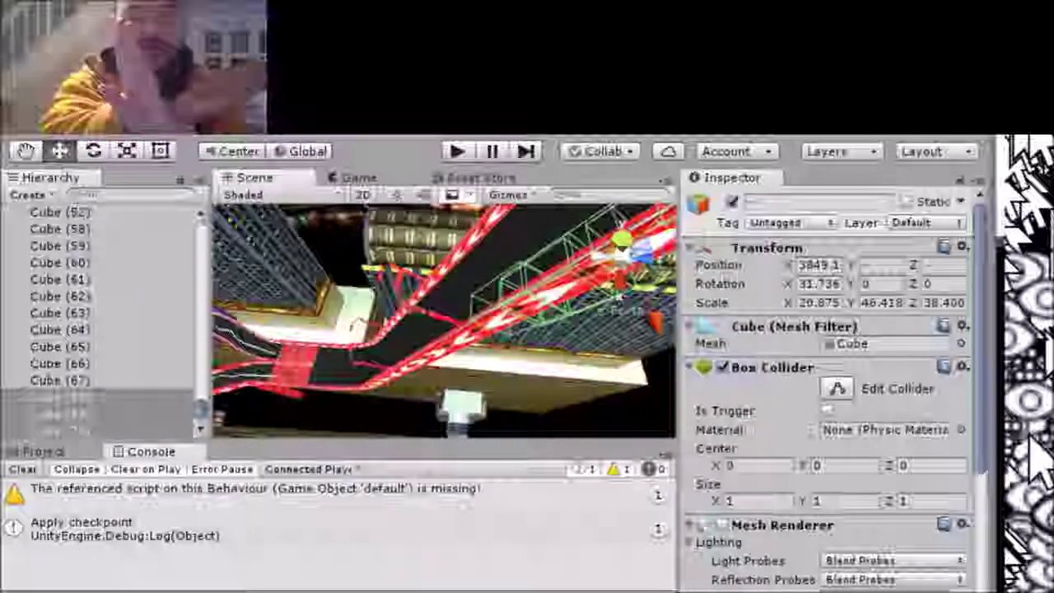
right_drag(527, 346, 509, 278)
scroll(103, 330, down, 2)
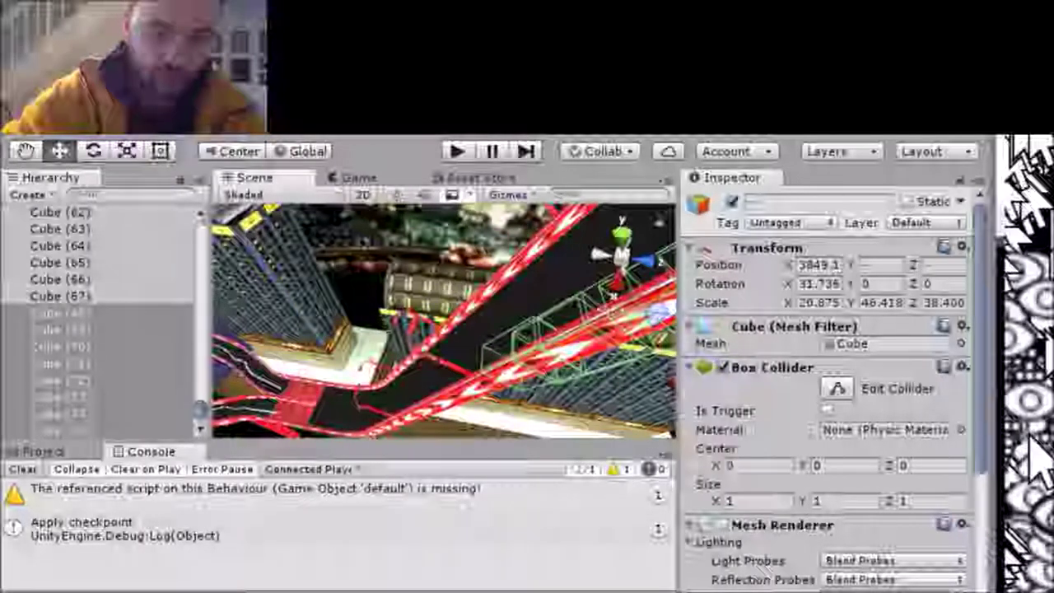
Step: Duplicate the invisible collider cubes Cube (68) through Cube (75) as one group
click(59, 312)
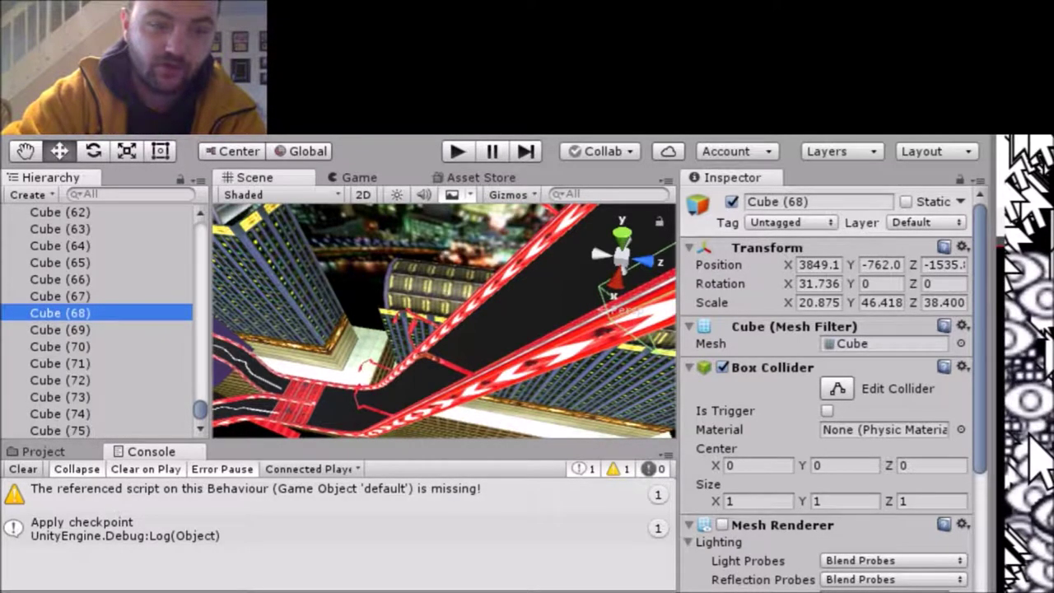
shift+click(59, 430)
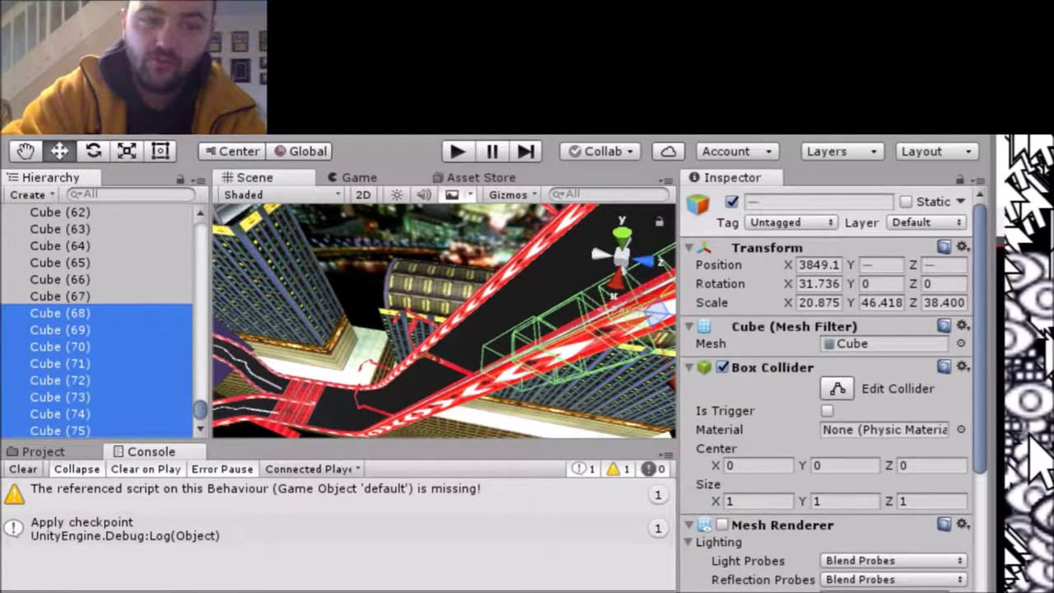
click(60, 313)
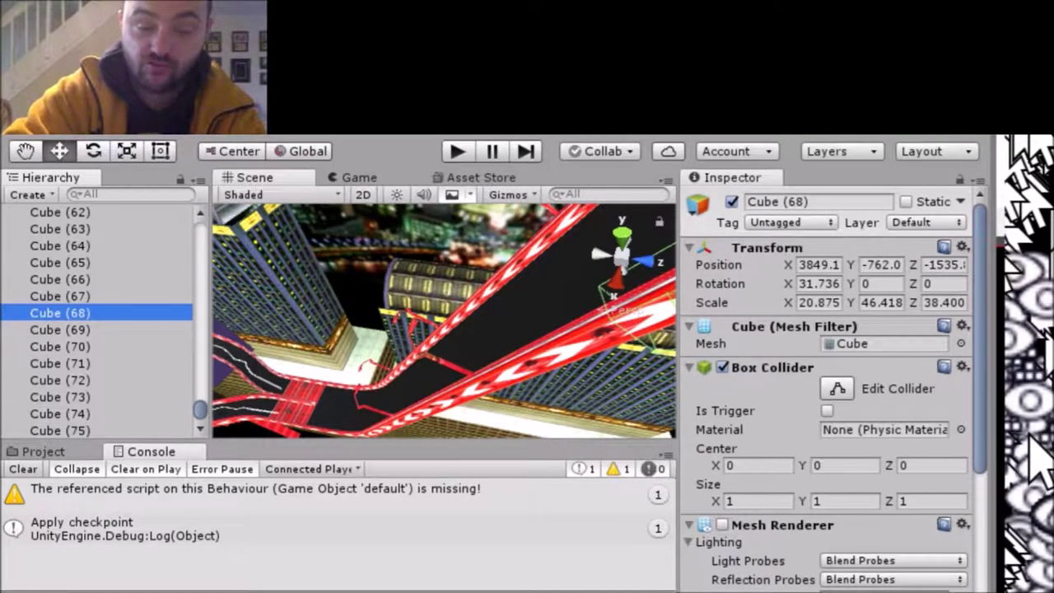
key(shift+Down)
key(shift+Up)
key(shift+Down)
key(shift+Down)
key(shift+Down)
key(shift+Down)
key(shift+Down)
key(shift+Down)
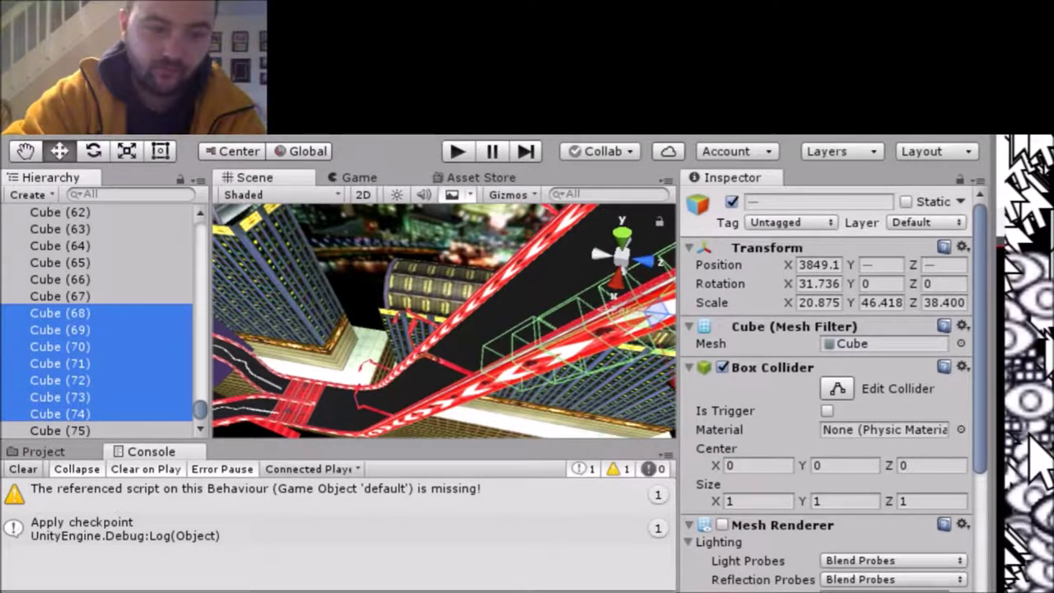
key(shift+Down)
right_drag(445, 330, 552, 263)
right_drag(421, 273, 352, 344)
click(82, 363)
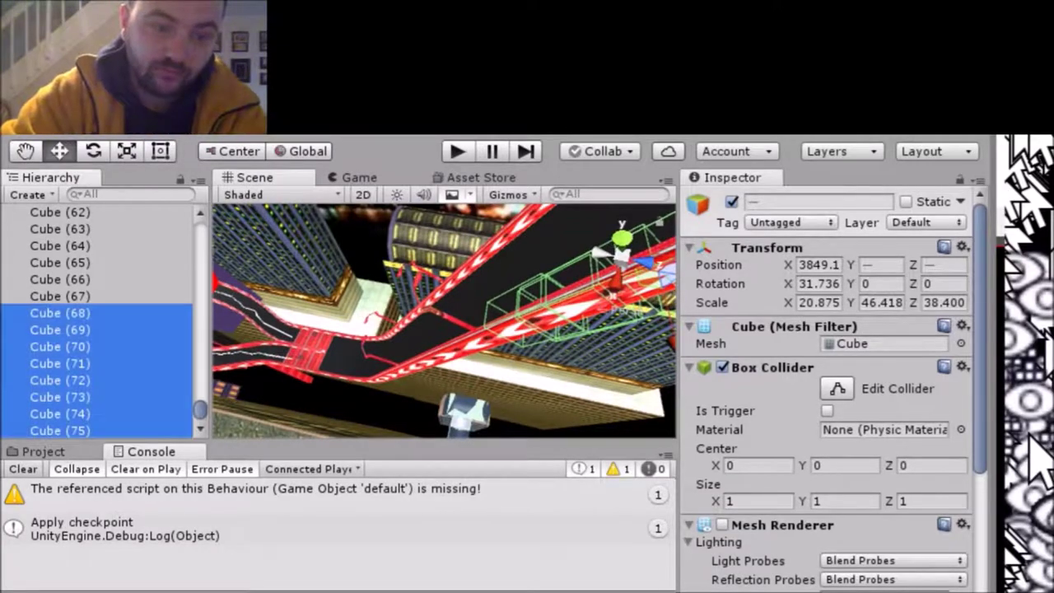
key(ctrl+d)
Step: Move the duplicated cubes along the Y and Z axes so they continue down the red barrier
right_drag(428, 329, 469, 284)
right_drag(412, 338, 518, 389)
mouse_move(527, 305)
right_down()
mouse_move(552, 337)
mouse_move(531, 317)
right_up()
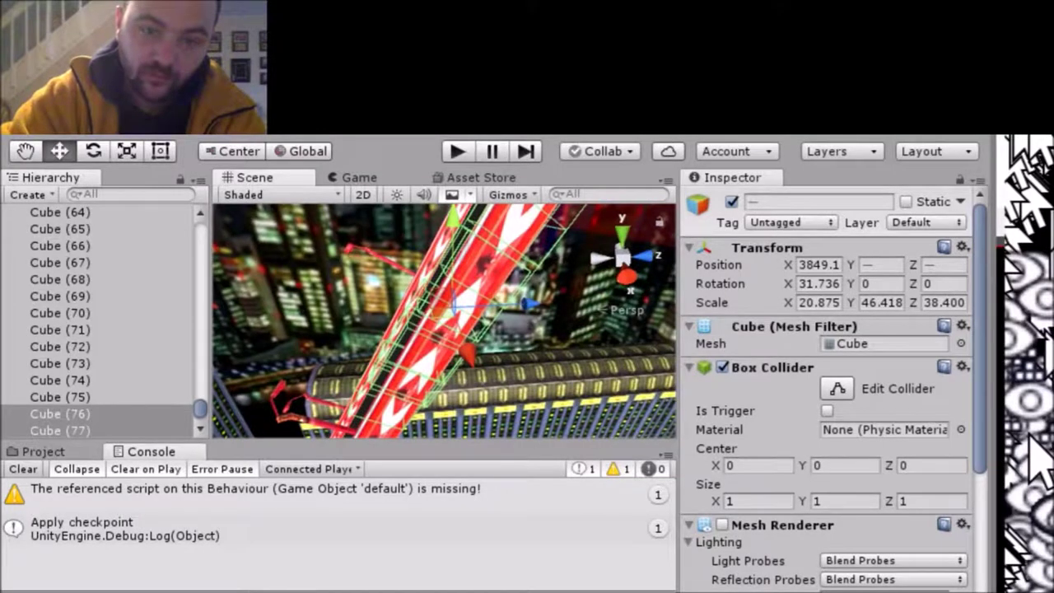
drag(531, 305, 511, 303)
drag(431, 217, 403, 293)
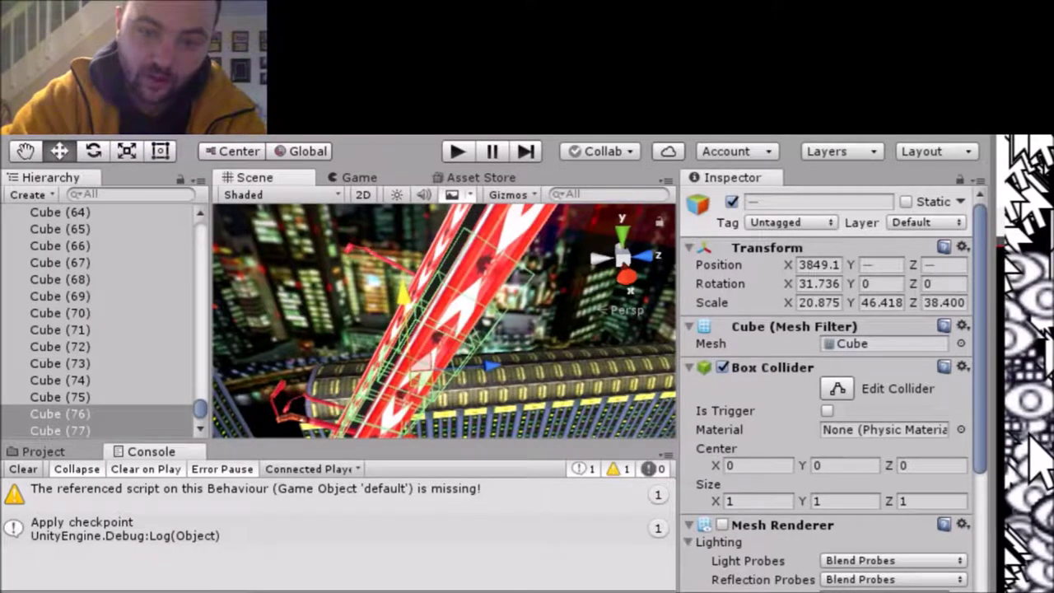
drag(491, 365, 453, 369)
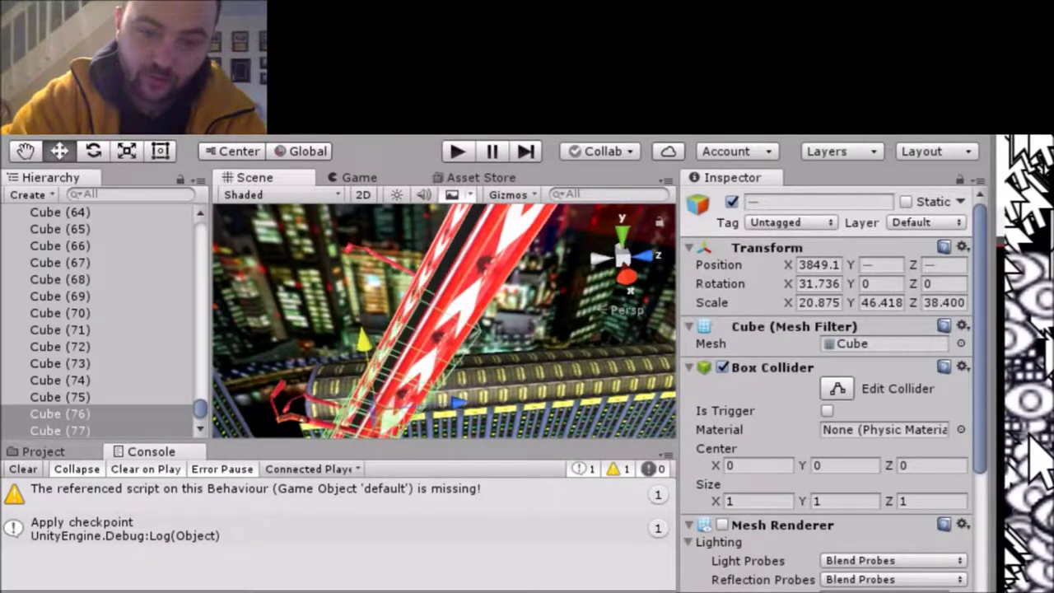
drag(453, 368, 417, 371)
Step: Lower the duplicated cubes further and shift them along Z to line up with the barrier's lower stretch
mouse_move(342, 392)
right_down()
mouse_move(346, 449)
mouse_move(342, 374)
right_up()
key(w)
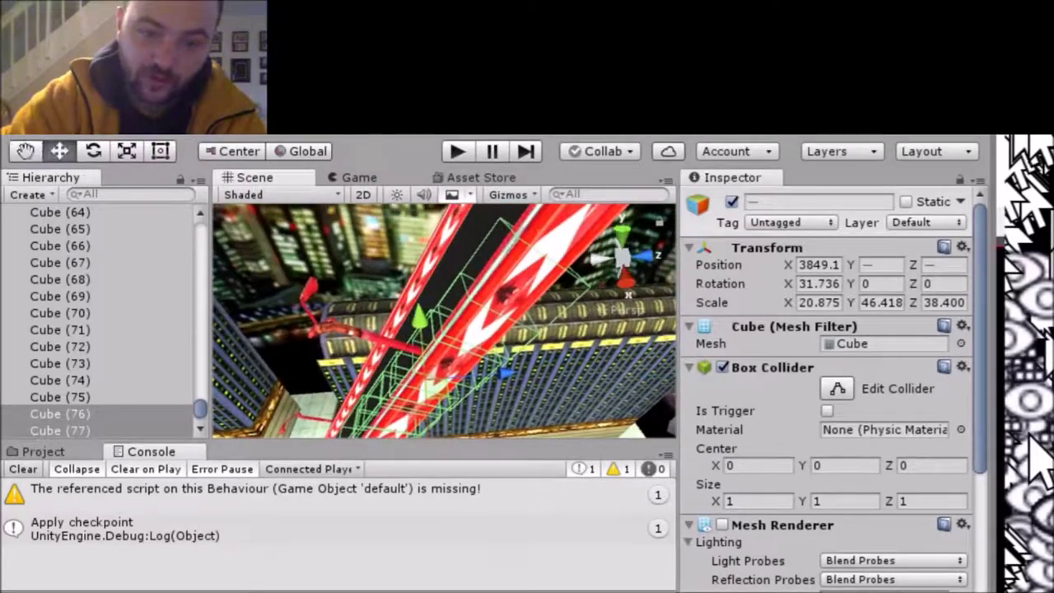
drag(419, 317, 421, 337)
drag(506, 388, 482, 391)
drag(388, 339, 391, 351)
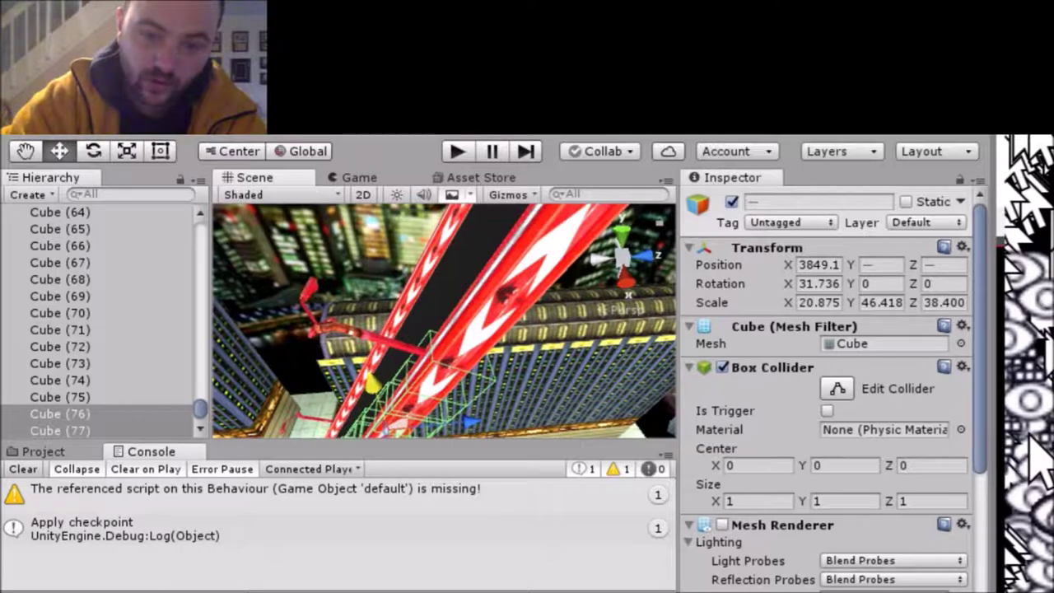
Step: Duplicate the selected collider cubes again and shift the new copies down the slope along the red barrier
alt+drag(390, 363, 255, 383)
alt+drag(511, 327, 576, 334)
mouse_move(444, 321)
right_down()
mouse_move(412, 330)
mouse_move(445, 321)
mouse_move(437, 255)
mouse_move(445, 329)
right_up()
right_click(60, 414)
key(ctrl+d)
right_drag(445, 321, 502, 296)
drag(549, 292, 516, 304)
drag(445, 230, 445, 283)
drag(516, 340, 487, 347)
drag(404, 292, 408, 333)
drag(491, 384, 453, 395)
drag(355, 357, 356, 359)
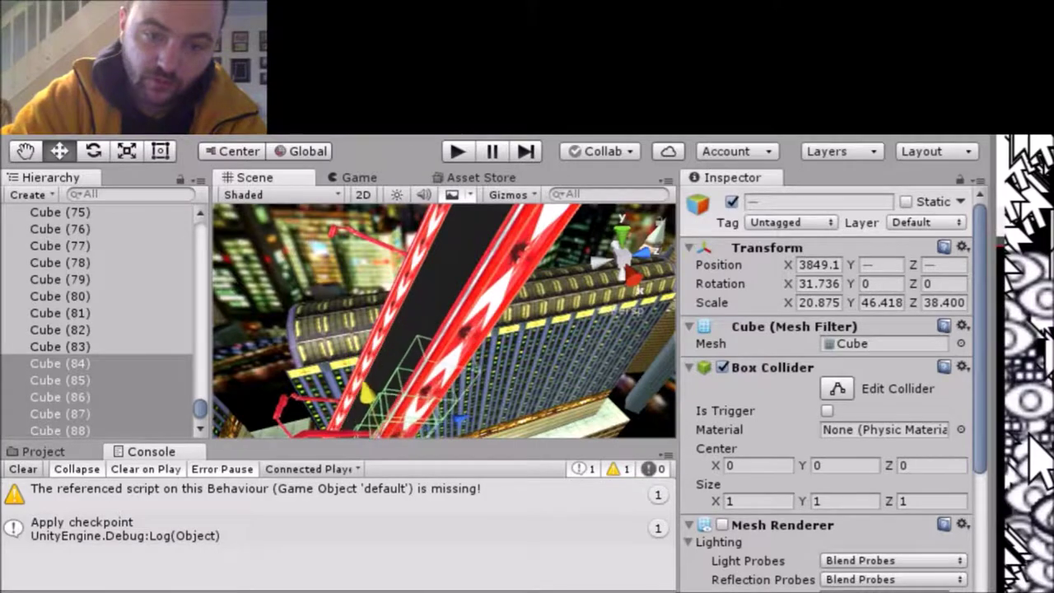
Step: Fine-tune the newest cubes along Y and Z so they follow the barrier toward the bend
right_drag(370, 362, 328, 376)
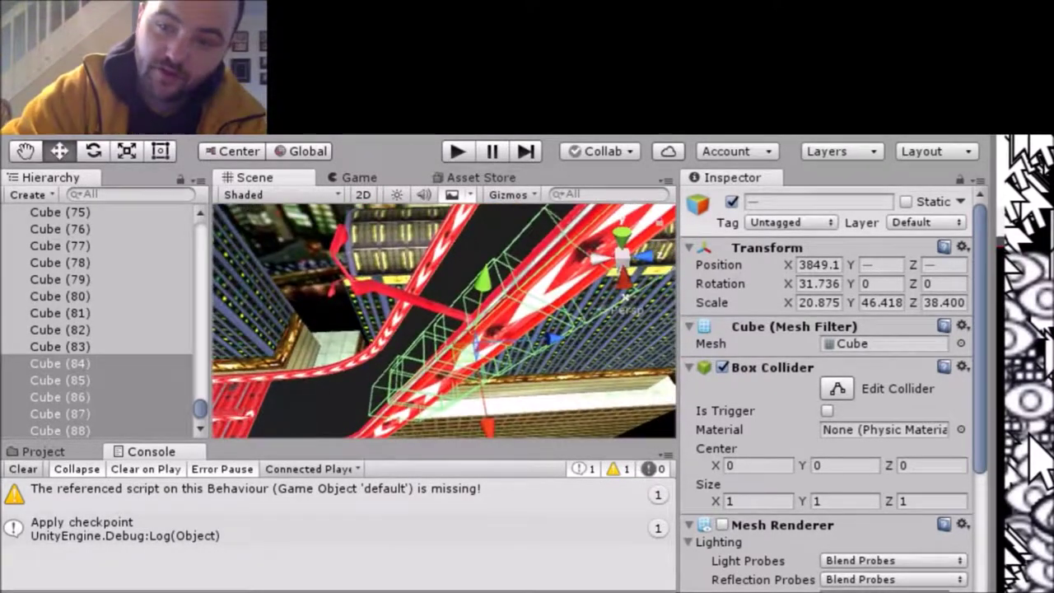
drag(554, 338, 531, 340)
drag(450, 281, 449, 318)
drag(527, 364, 486, 393)
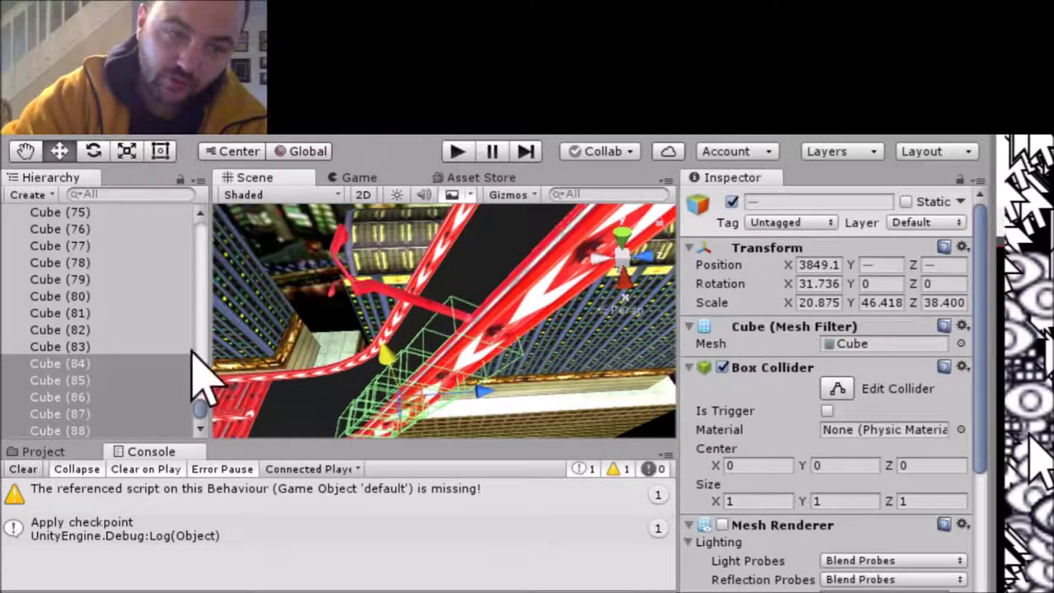
Step: Enable the Mesh Renderer on the selected cubes to view them as solid blocks, and disable it again
scroll(827, 396, down, 5)
scroll(823, 370, up, 1)
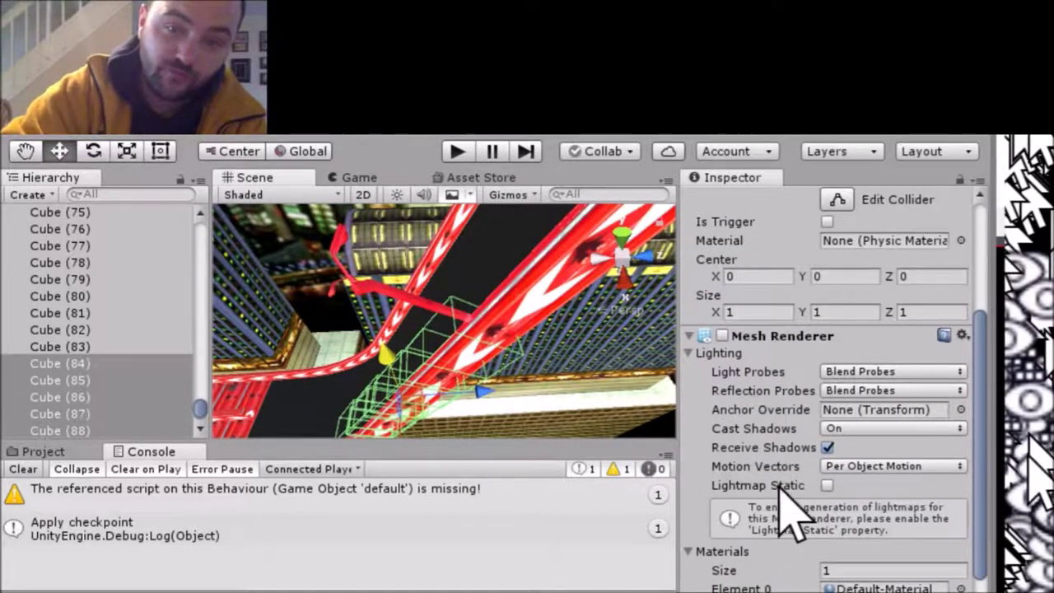
click(723, 335)
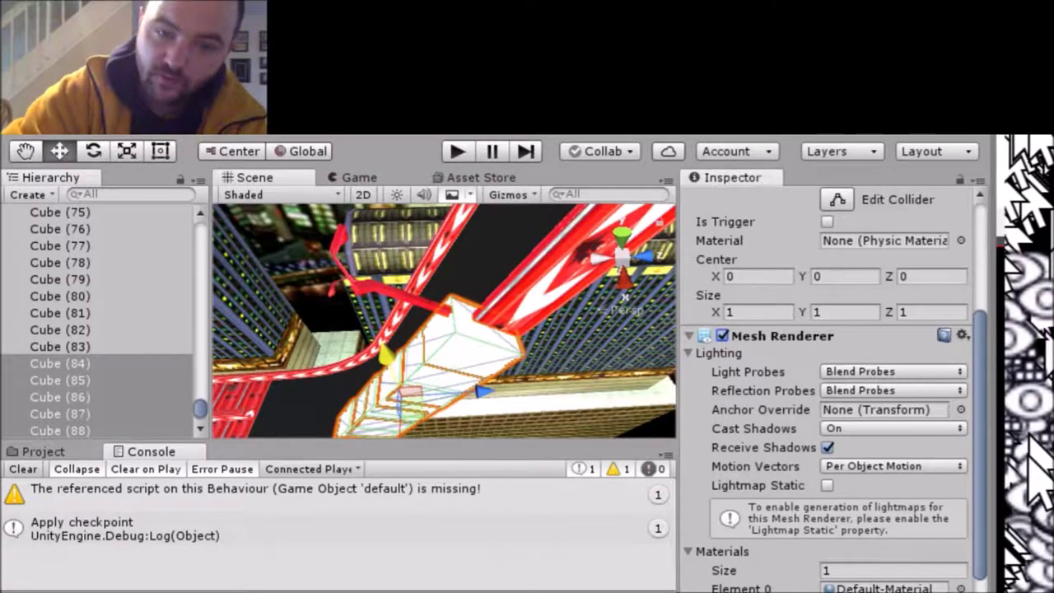
click(722, 335)
scroll(824, 387, up, 3)
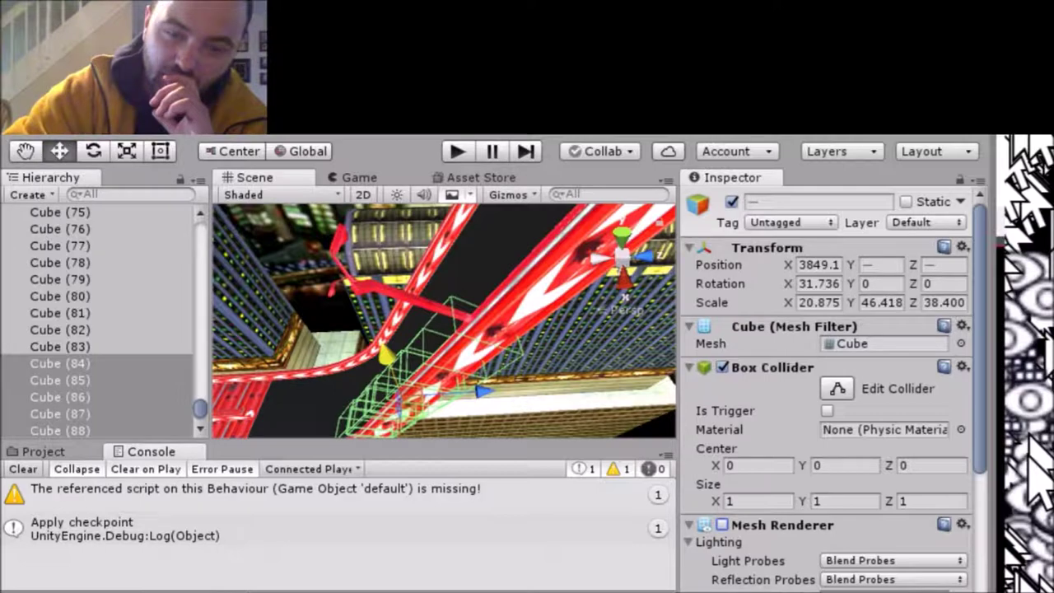
mouse_move(445, 321)
right_down()
mouse_move(425, 370)
mouse_move(448, 309)
mouse_move(440, 323)
mouse_move(463, 317)
mouse_move(438, 336)
right_up()
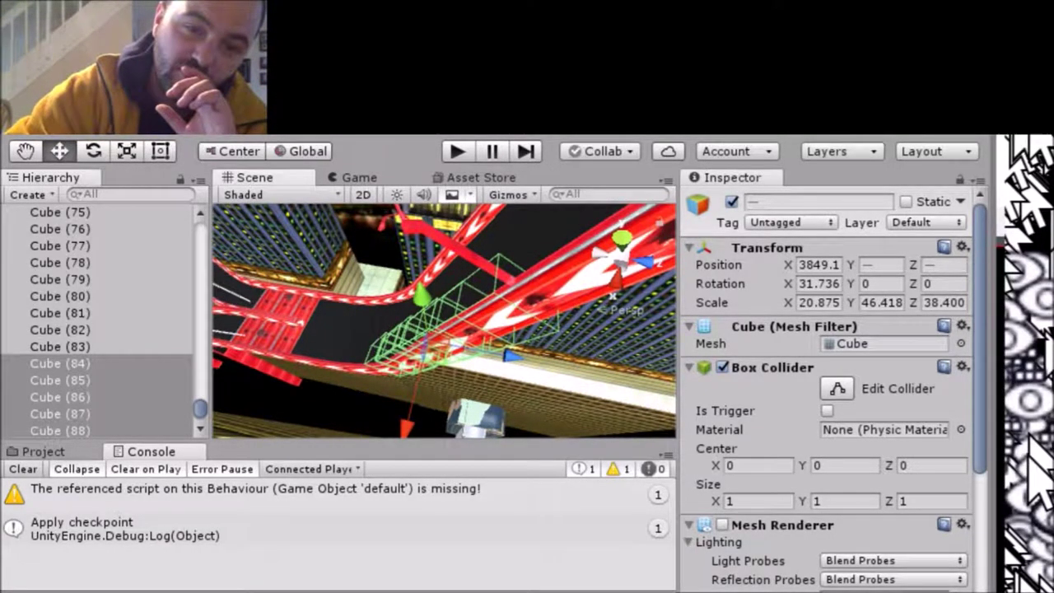
right_drag(445, 329, 4, 589)
right_drag(1021, 355, 1029, 586)
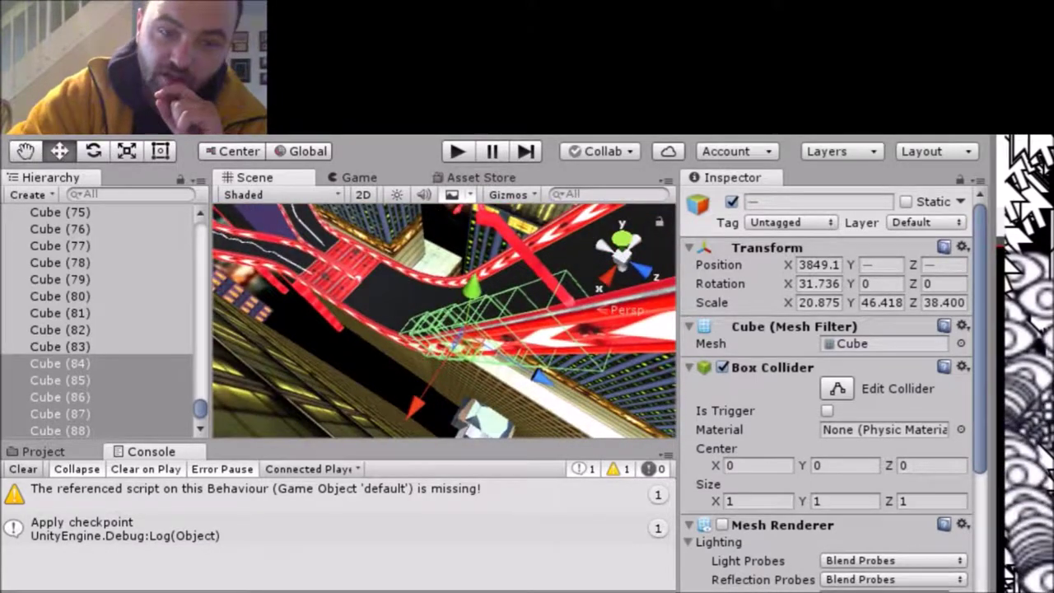